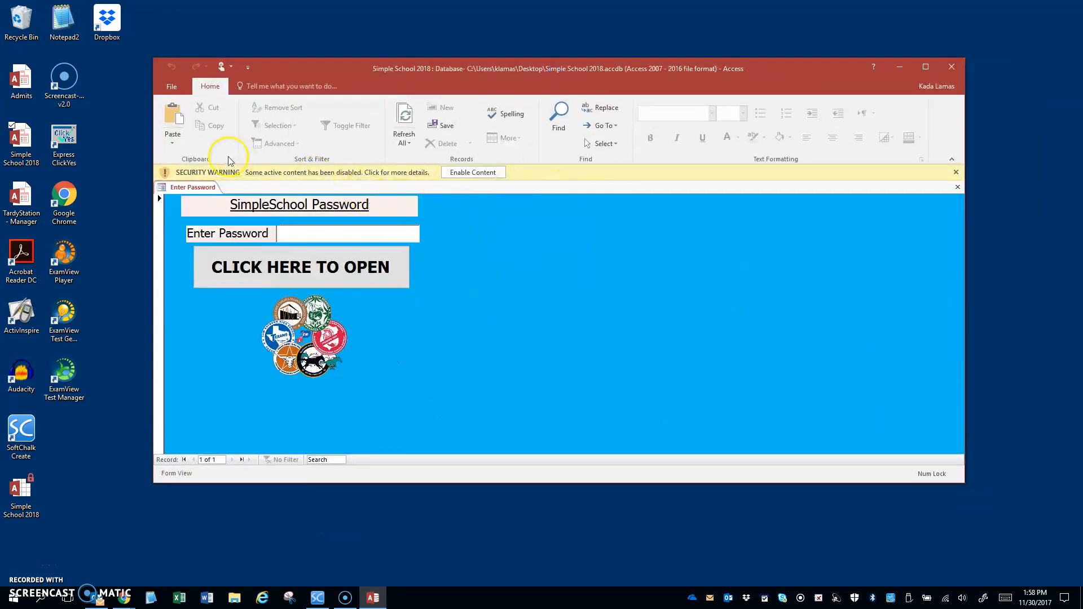
# Enable the database's active content and enter the password on the SimpleSchool password screen.
pyautogui.click(476, 174)
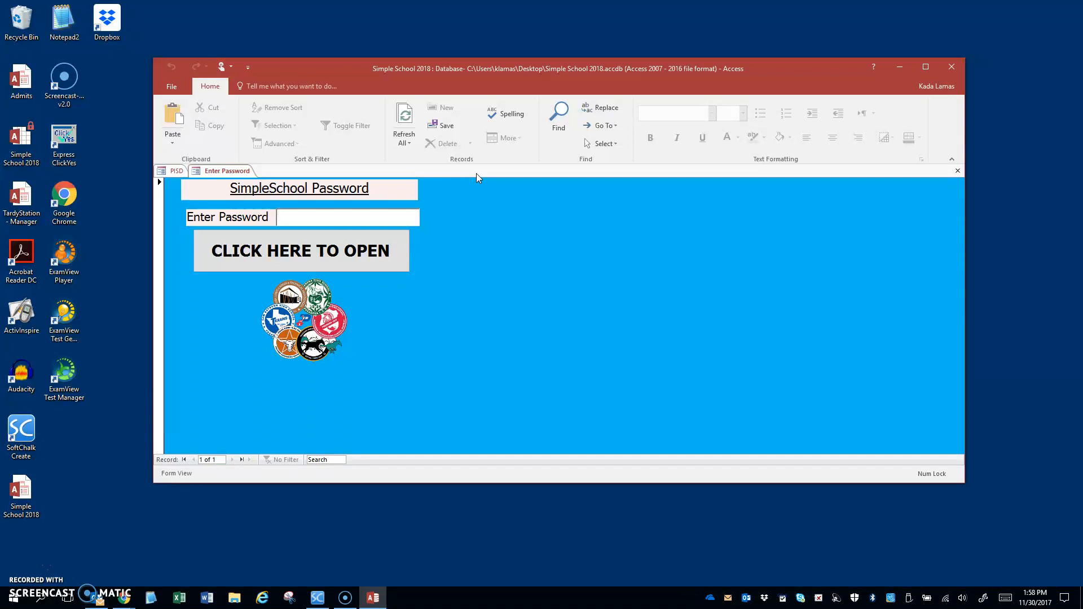
pyautogui.write('**')
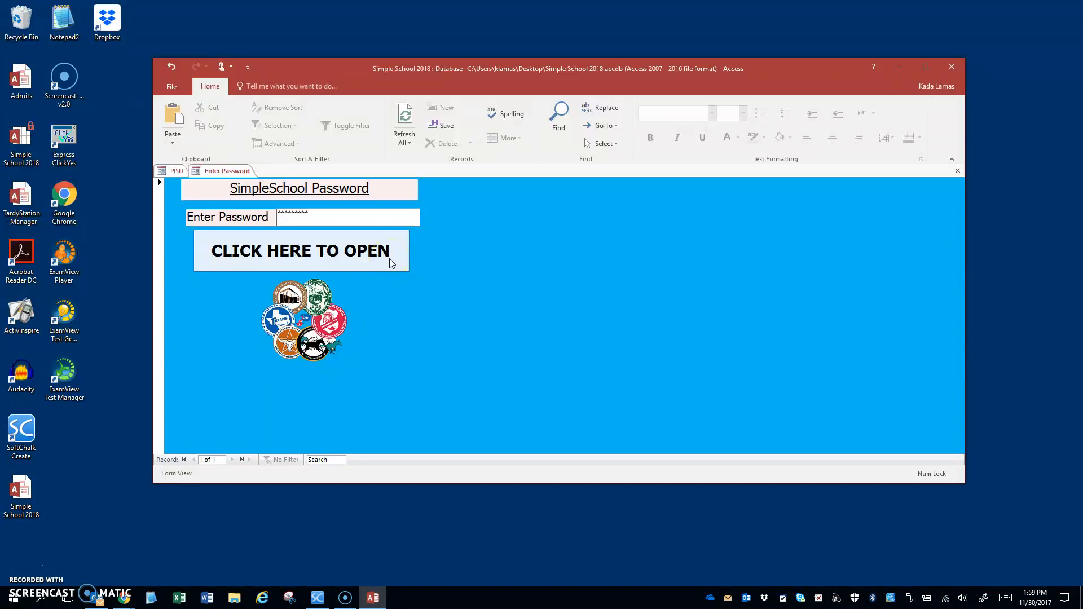
# From the Tutorials page, start a new tutorial record for the student by entering their ID.
pyautogui.click(371, 256)
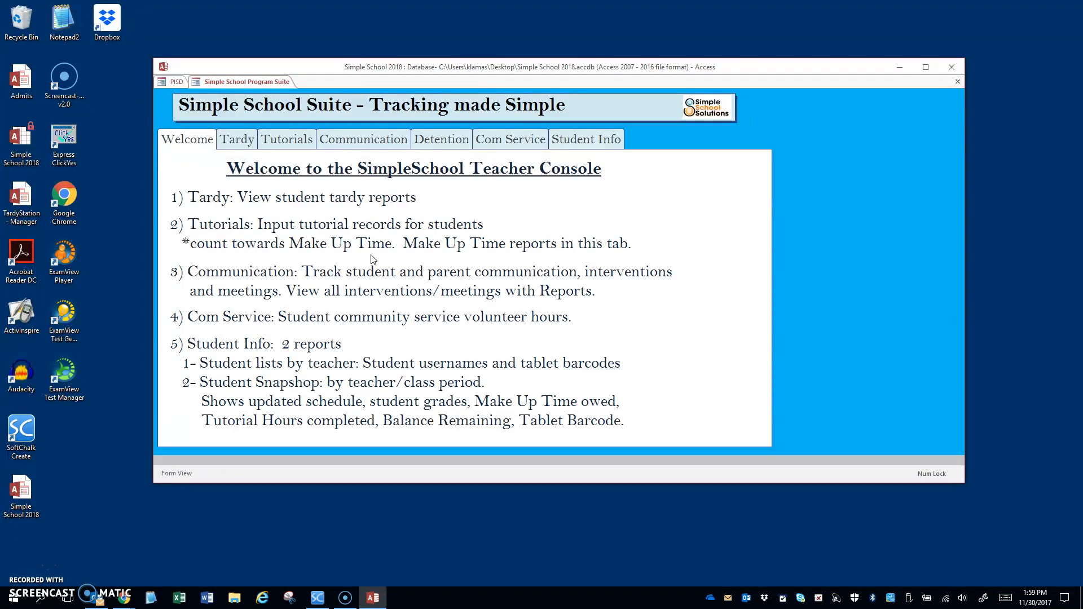
pyautogui.click(291, 145)
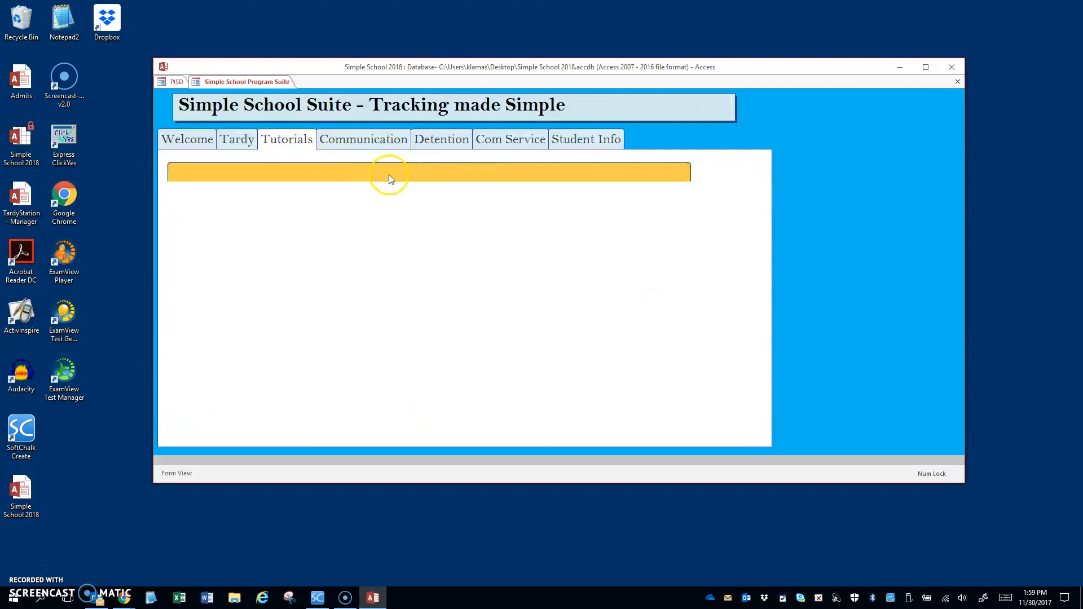
pyautogui.click(415, 176)
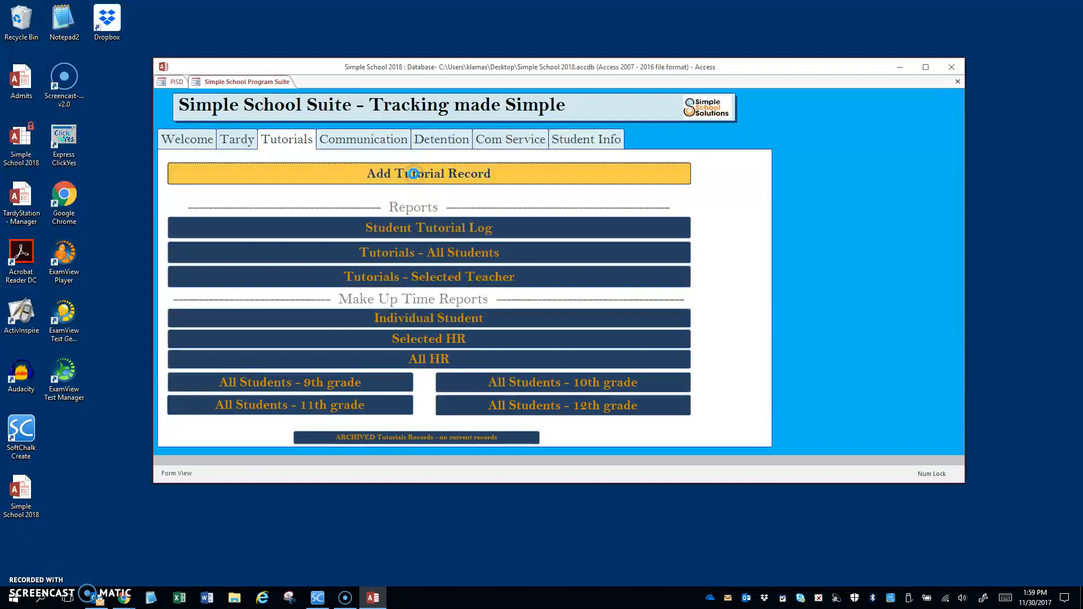
pyautogui.write('001')
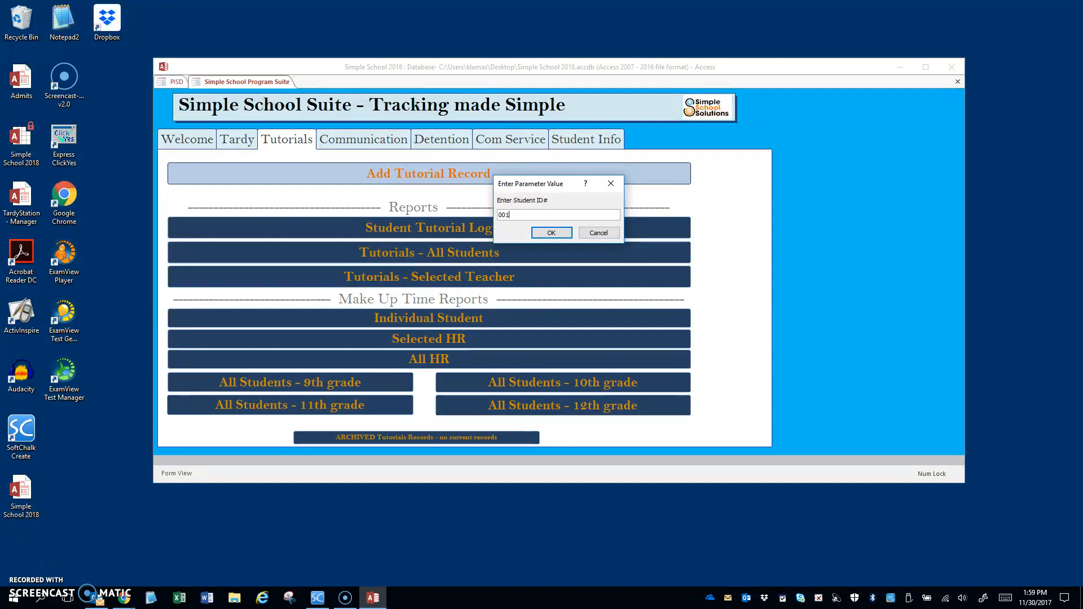
pyautogui.press('Return')
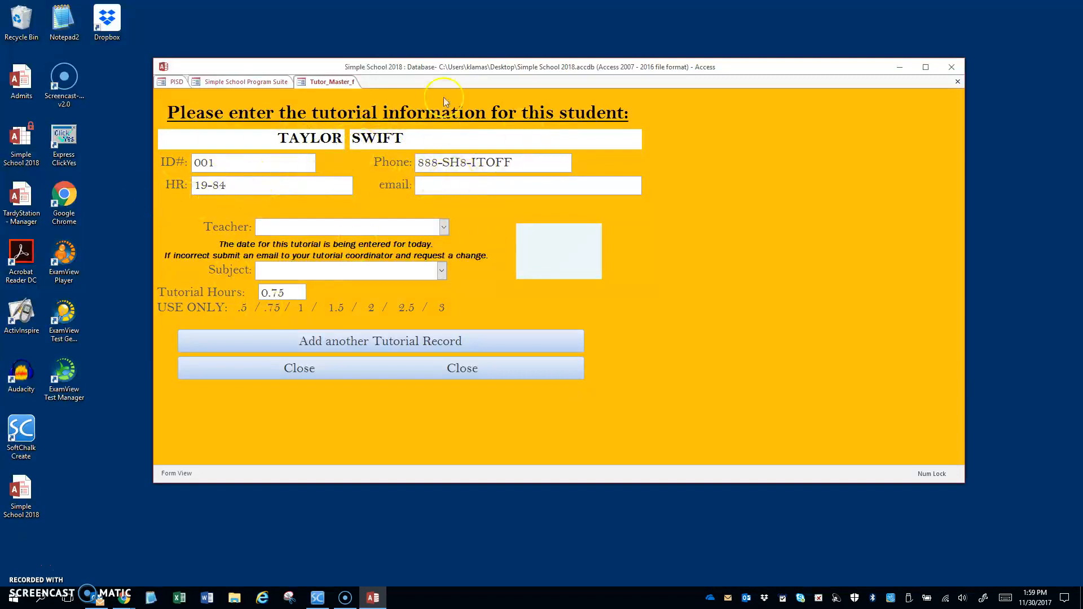
# Record a 0.75-hour Elective tutorial with the chosen teacher and begin another tutorial record.
pyautogui.click(444, 228)
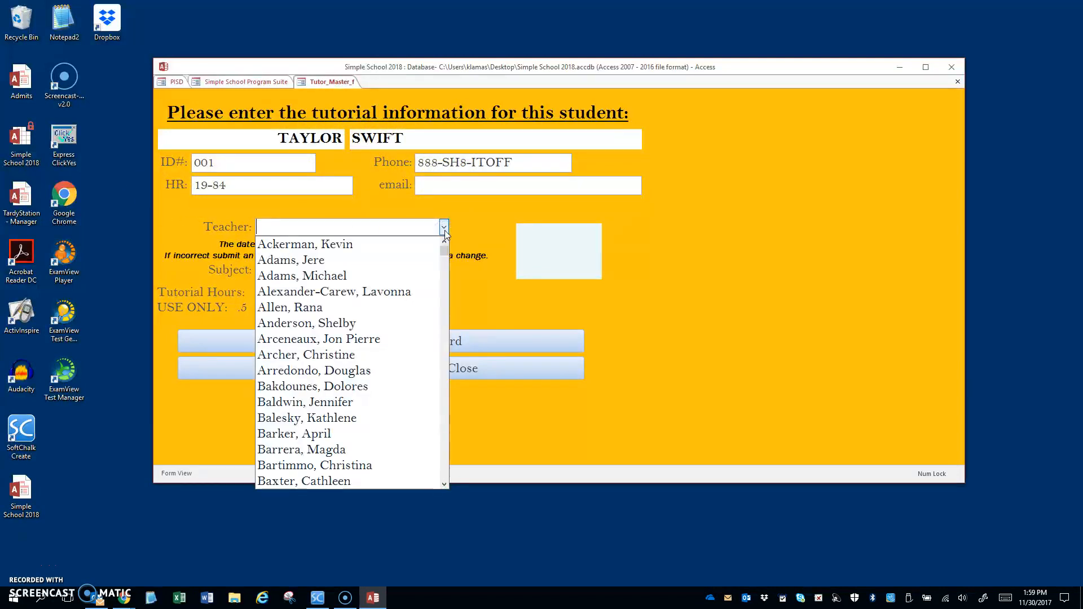
pyautogui.scroll(-4, 380, 355)
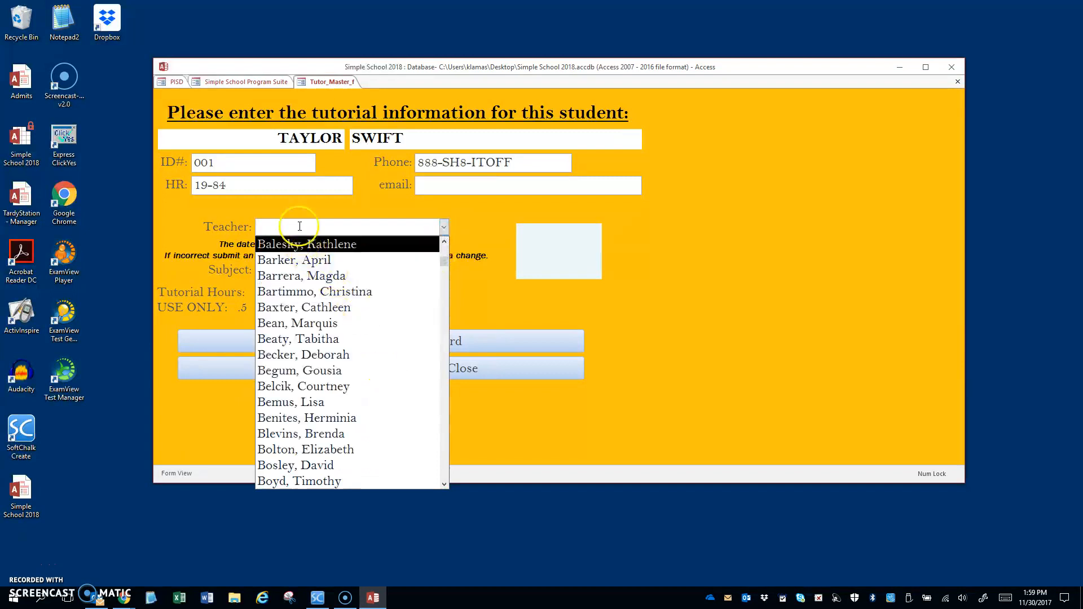
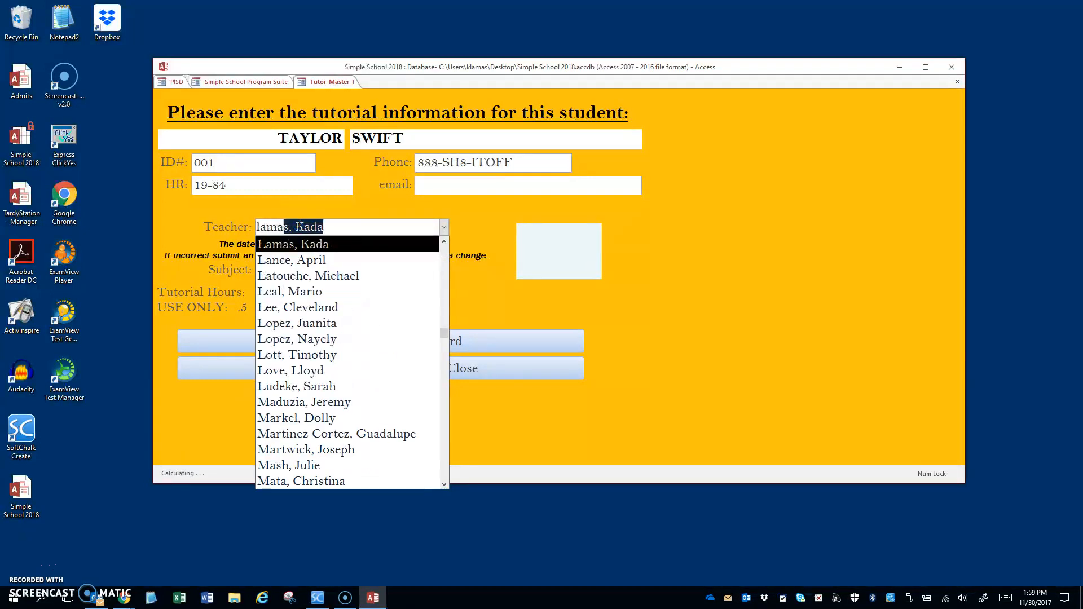
pyautogui.click(329, 247)
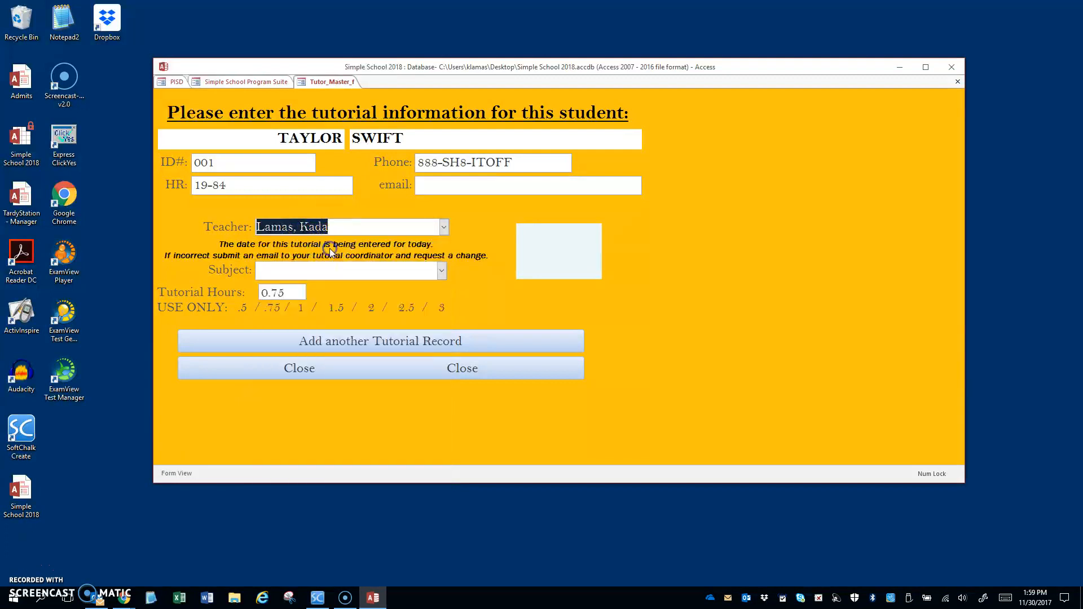
pyautogui.click(442, 271)
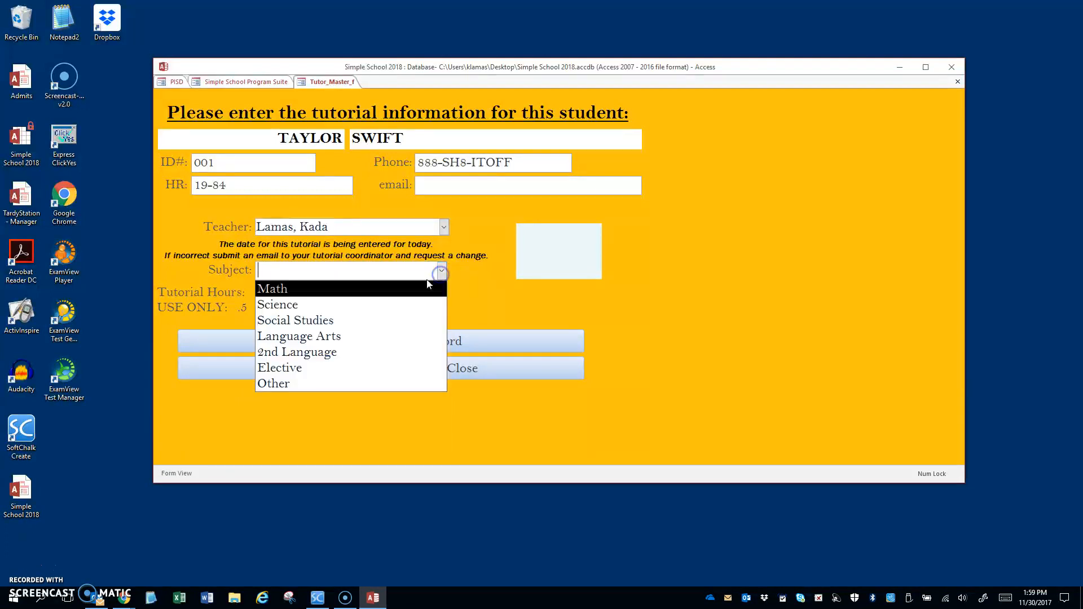
pyautogui.click(279, 368)
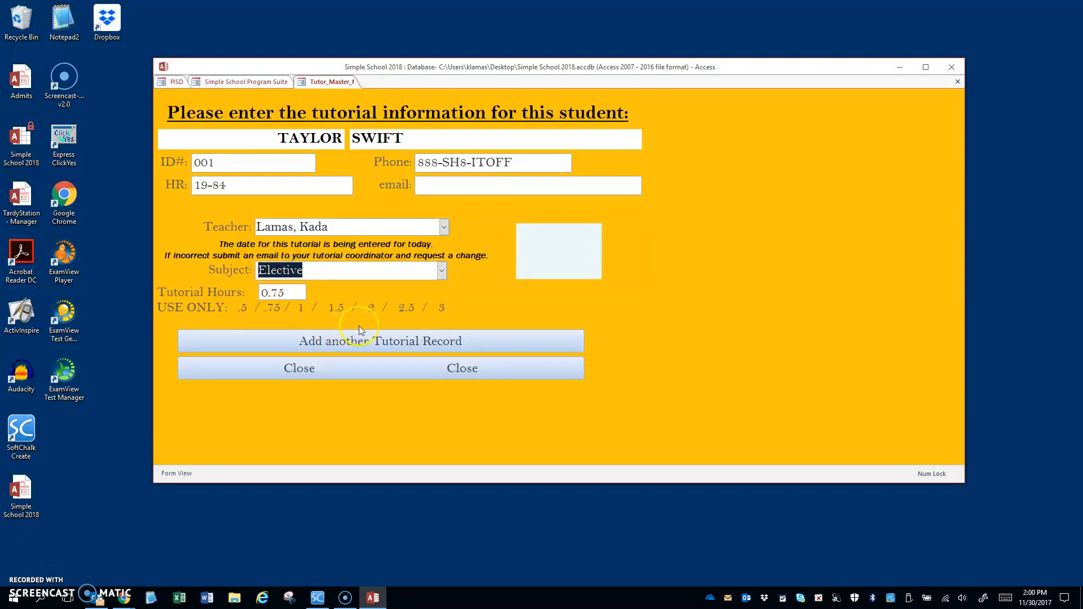
pyautogui.click(386, 344)
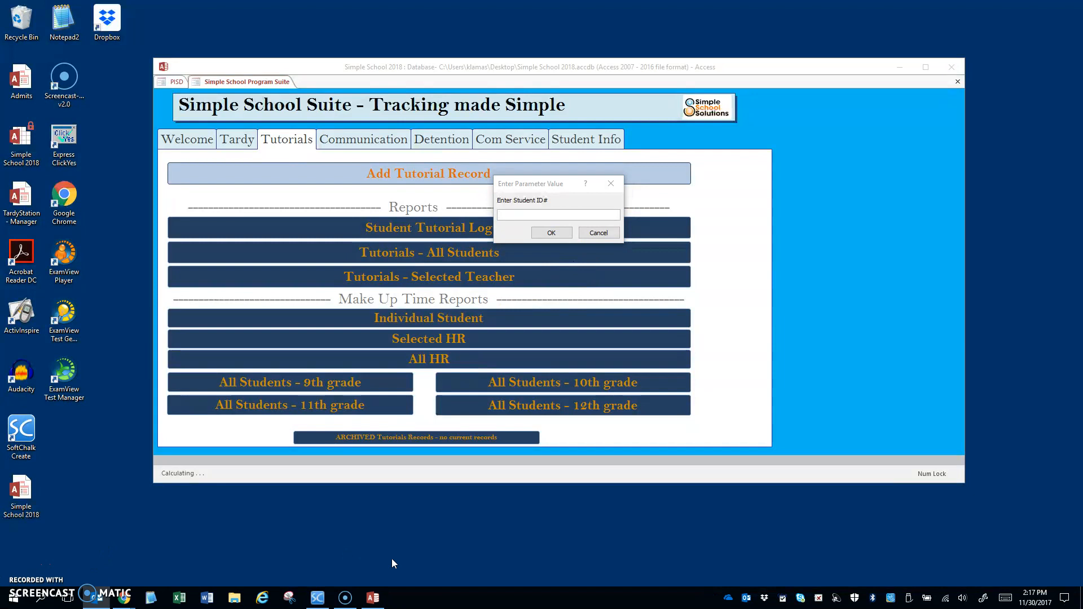
# Cancel the ID prompt, view the student's Tutorial Log totalling 0.75 hours, then close it.
pyautogui.click(596, 235)
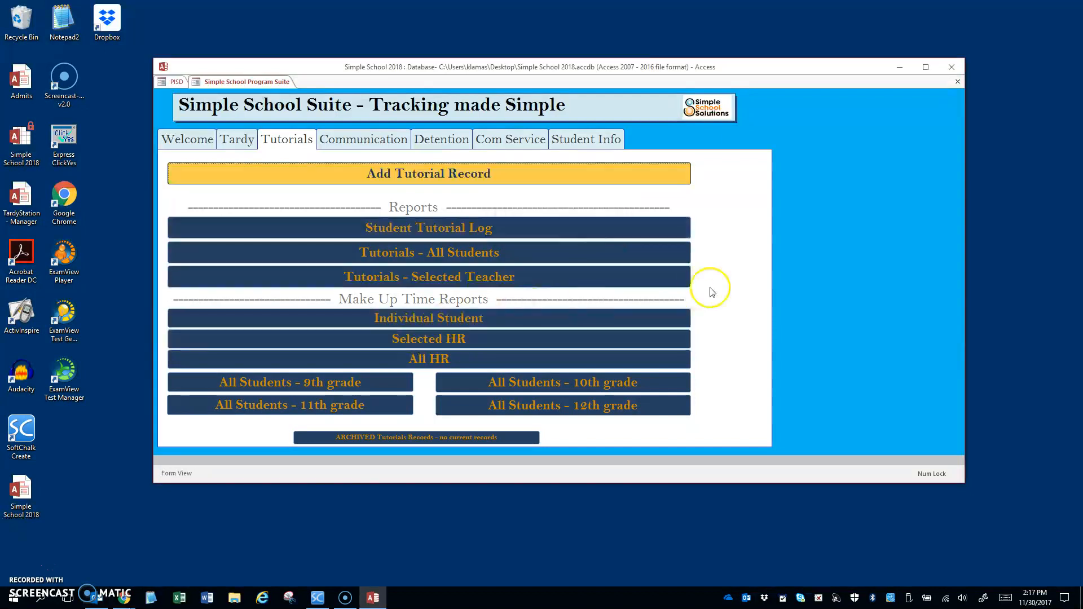
pyautogui.click(431, 231)
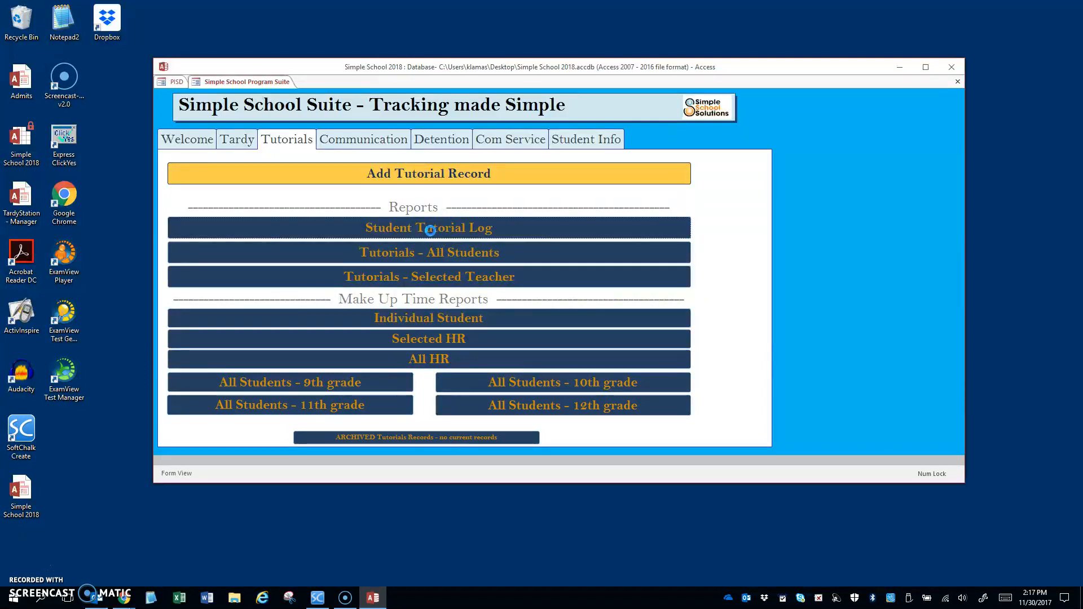
pyautogui.write('001')
pyautogui.press('Return')
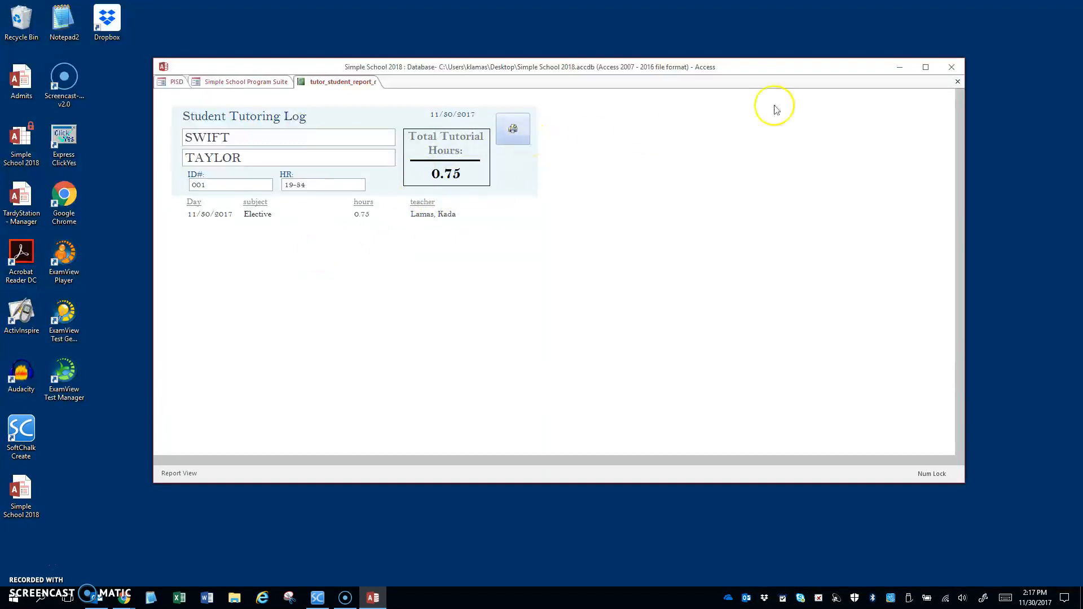
pyautogui.click(957, 82)
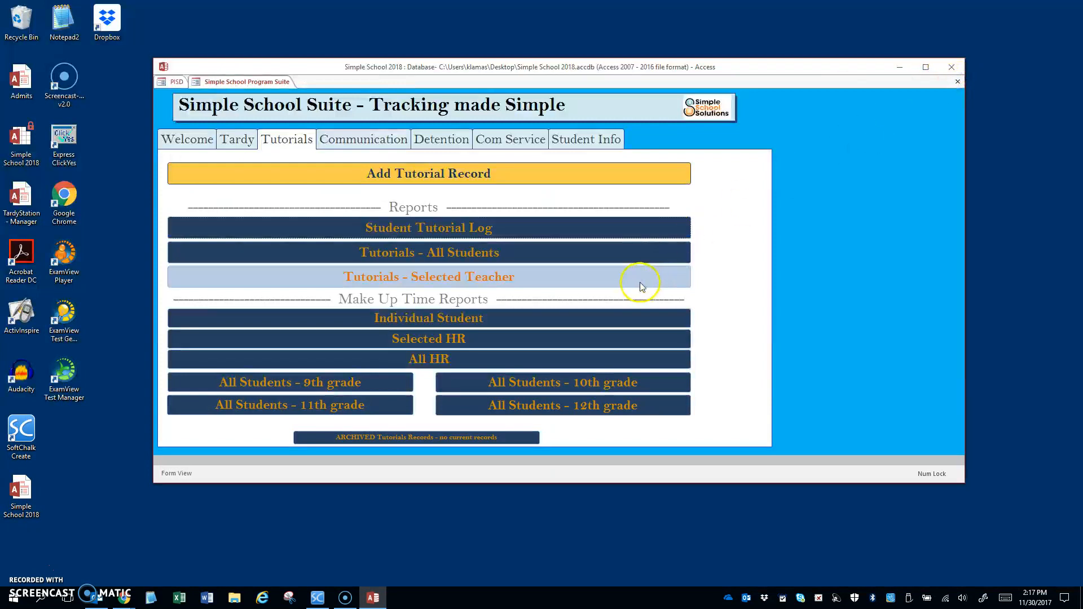
pyautogui.click(444, 320)
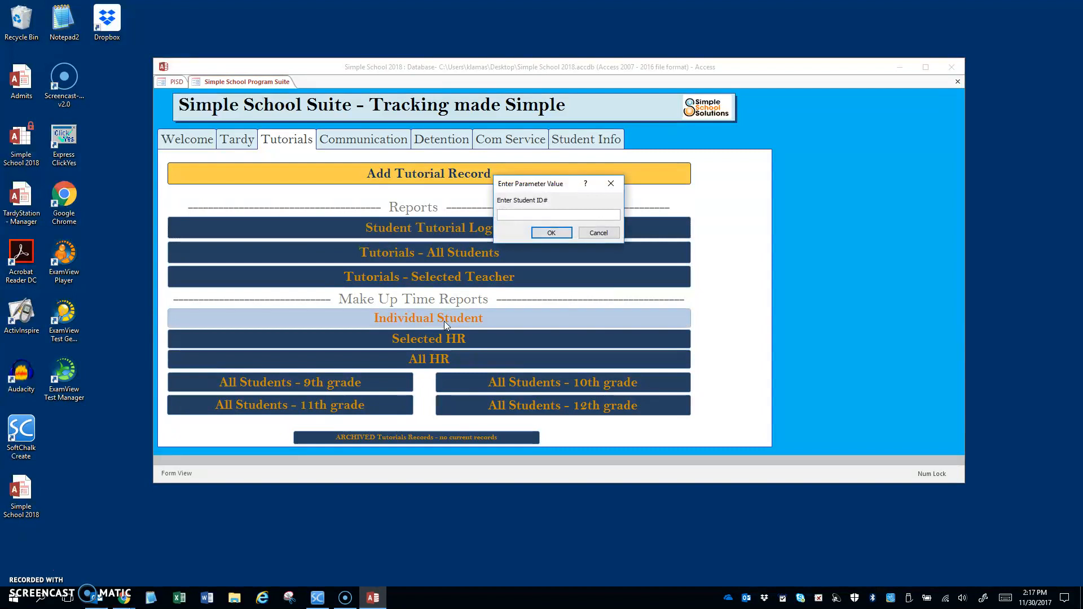
pyautogui.write('001')
pyautogui.press('Return')
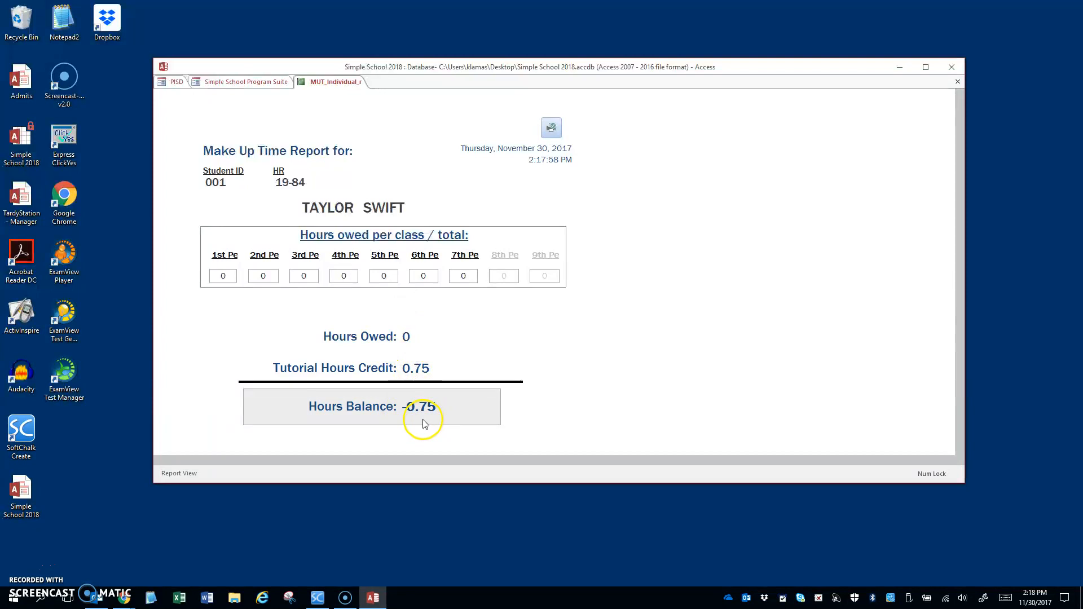
pyautogui.click(957, 82)
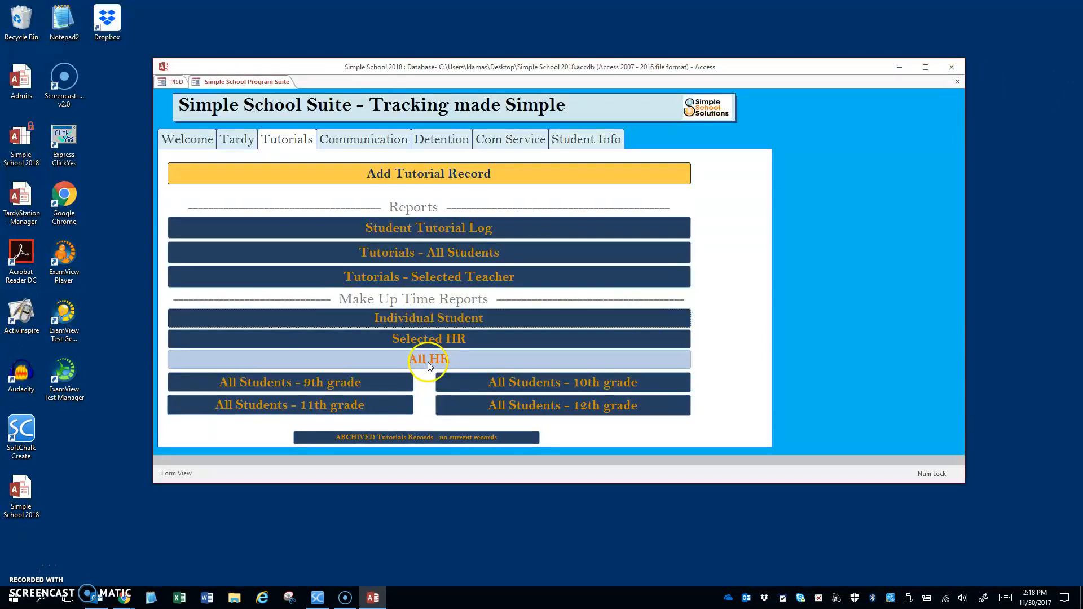
pyautogui.click(440, 341)
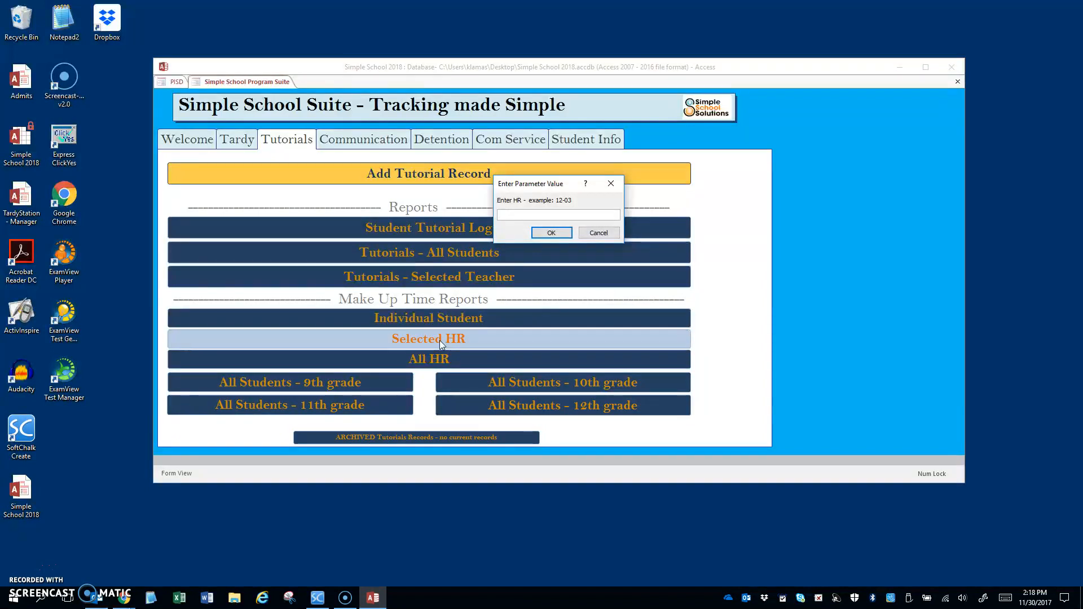
pyautogui.write('12-14')
pyautogui.press('Return')
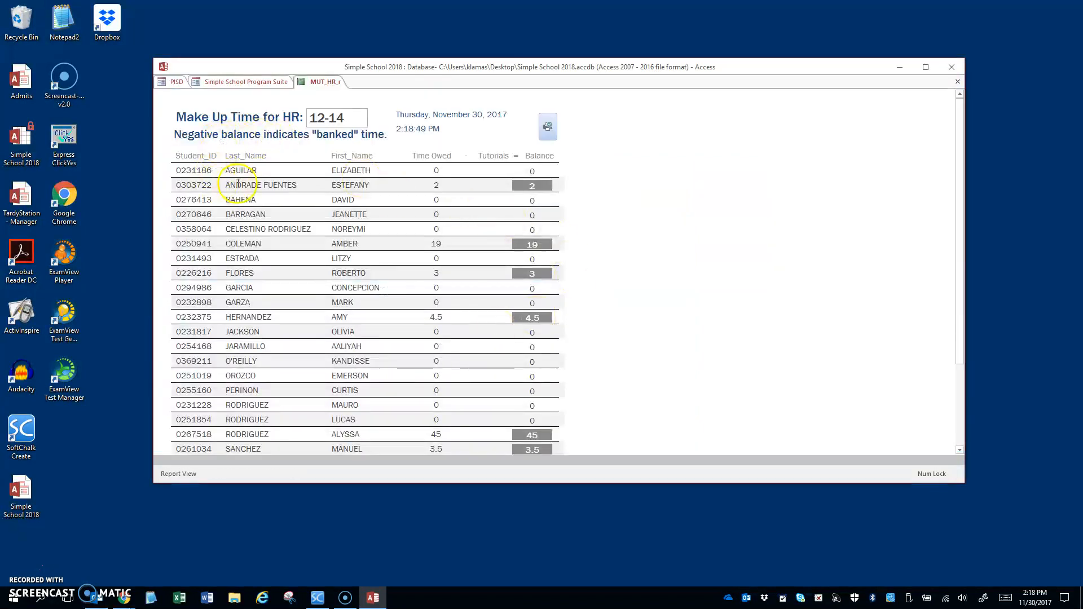
pyautogui.scroll(-1, 581, 371)
pyautogui.scroll(-1, 581, 372)
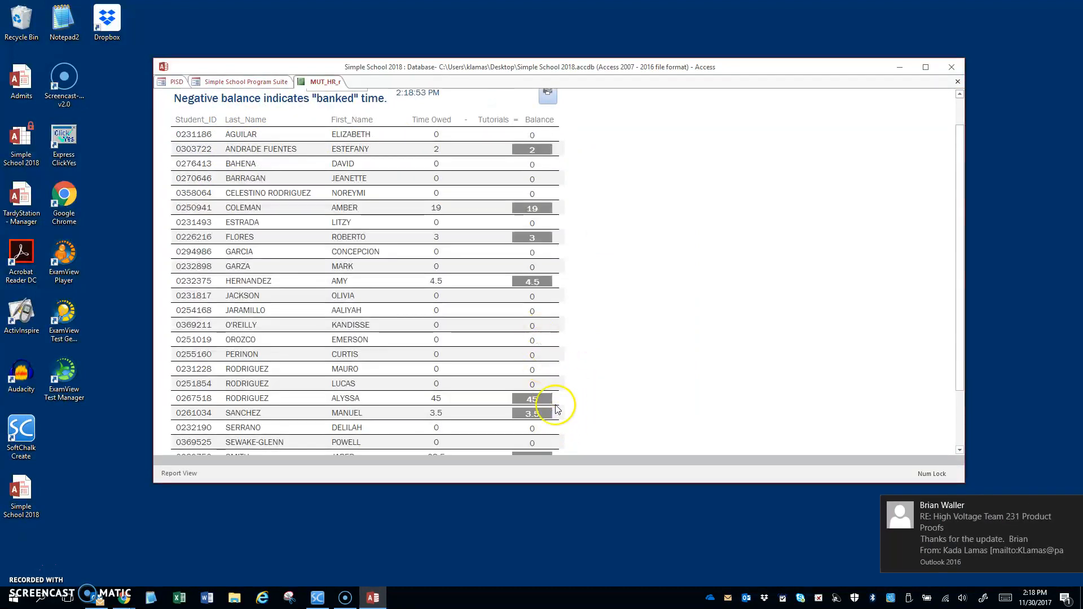
pyautogui.click(550, 399)
pyautogui.click(605, 384)
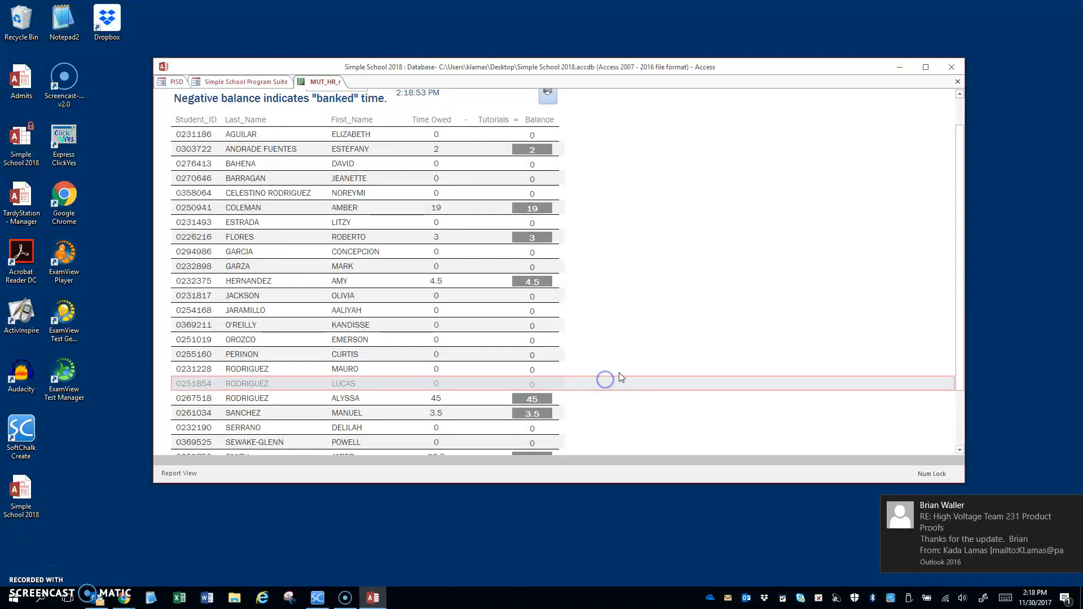
pyautogui.scroll(2, 620, 377)
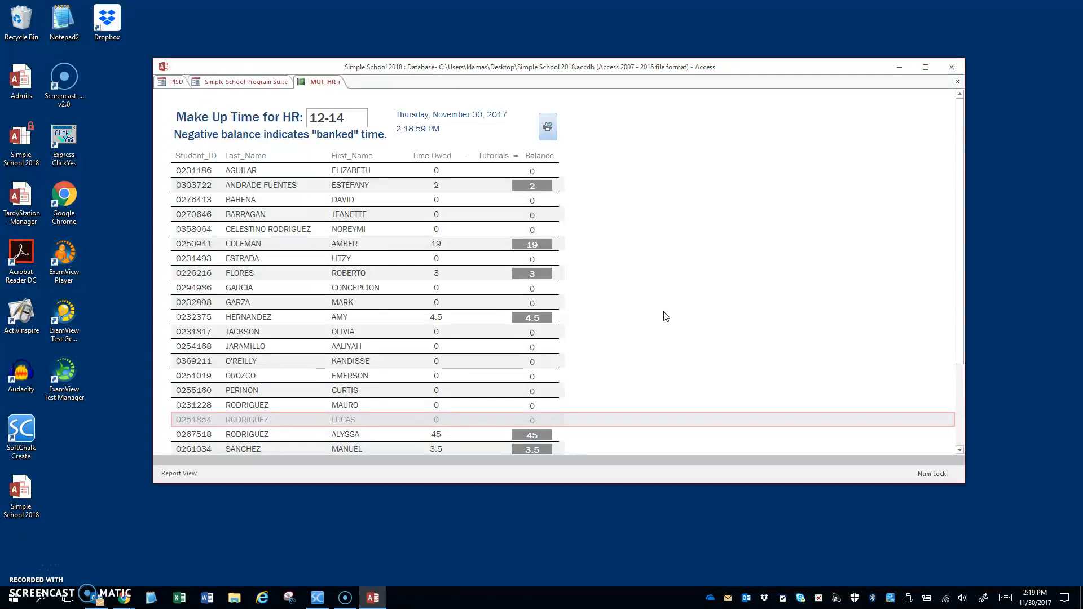
pyautogui.click(689, 305)
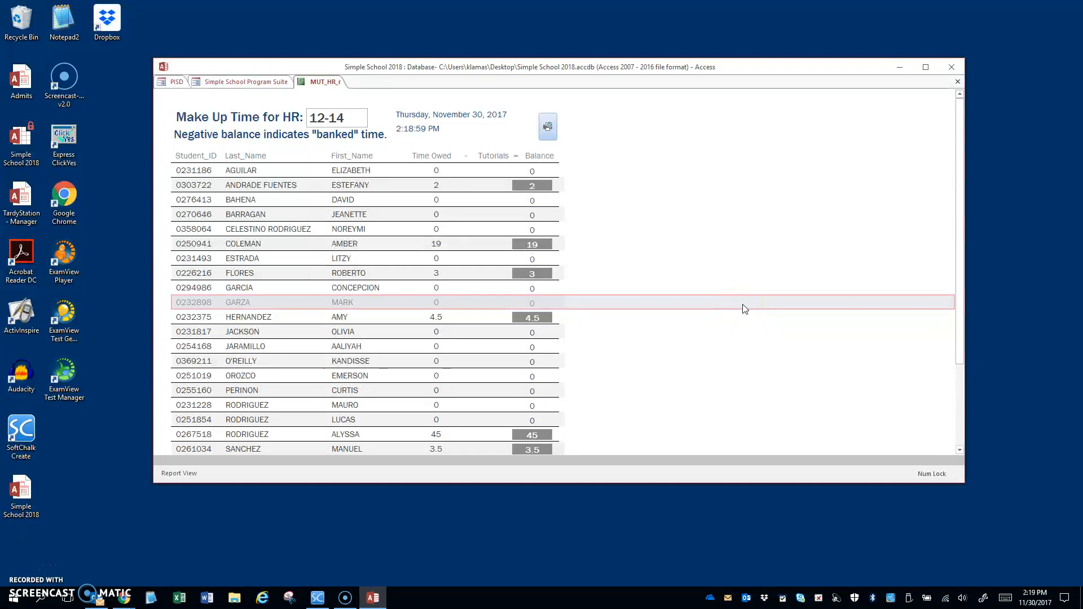
pyautogui.click(957, 81)
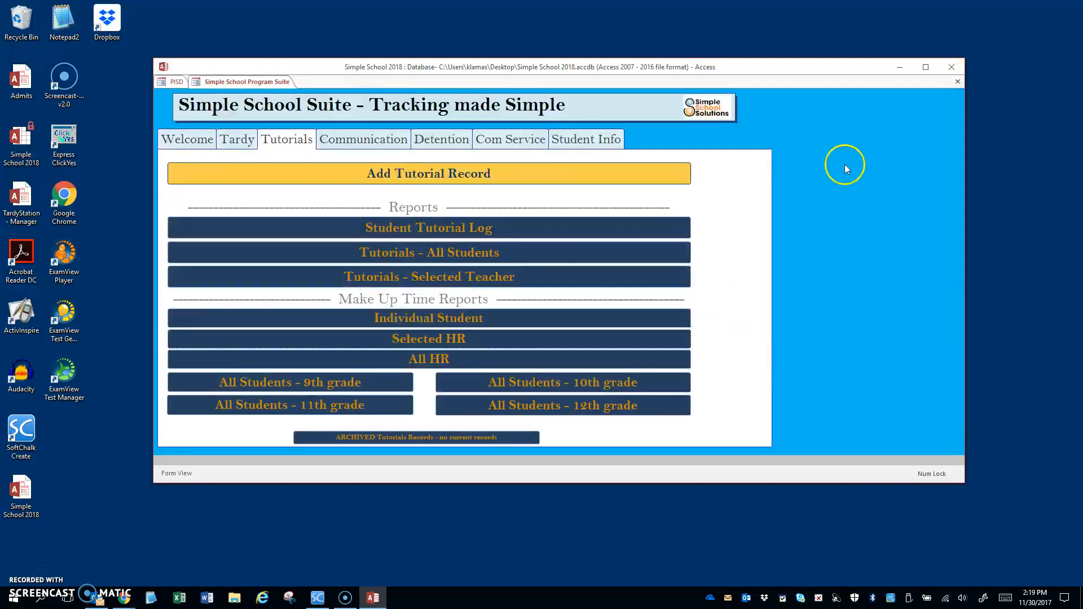